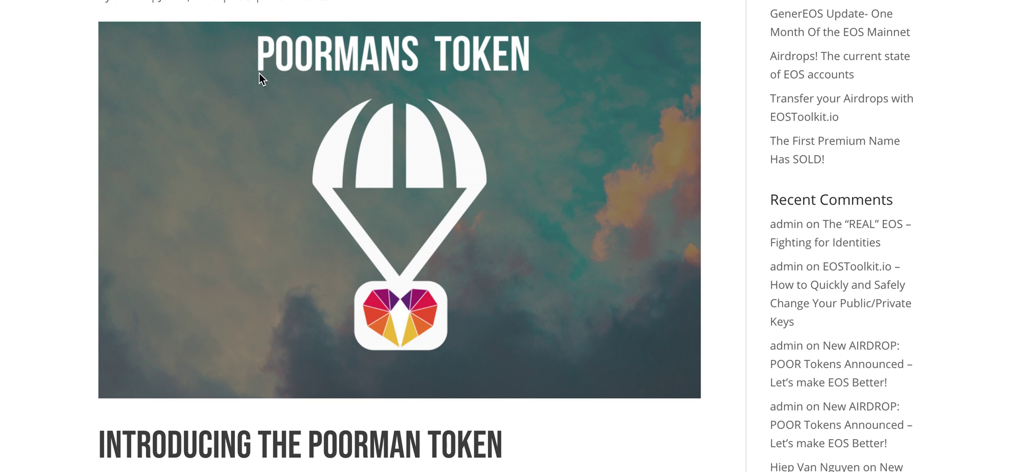
Read the Poorman Token article's introduction, covering airdrop RAM costs, community opt-in and the token's burning functionality.
{"action": "scroll", "coordinate": [259, 73], "scroll_direction": "down", "scroll_amount": 1}
{"action": "scroll", "coordinate": [259, 73], "scroll_direction": "up", "scroll_amount": 1}
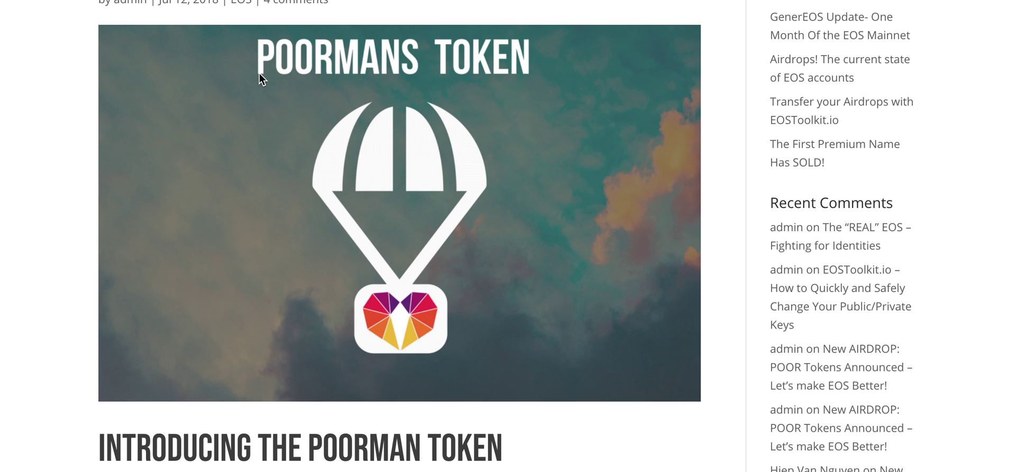
{"action": "scroll", "coordinate": [260, 73], "scroll_direction": "down", "scroll_amount": 1}
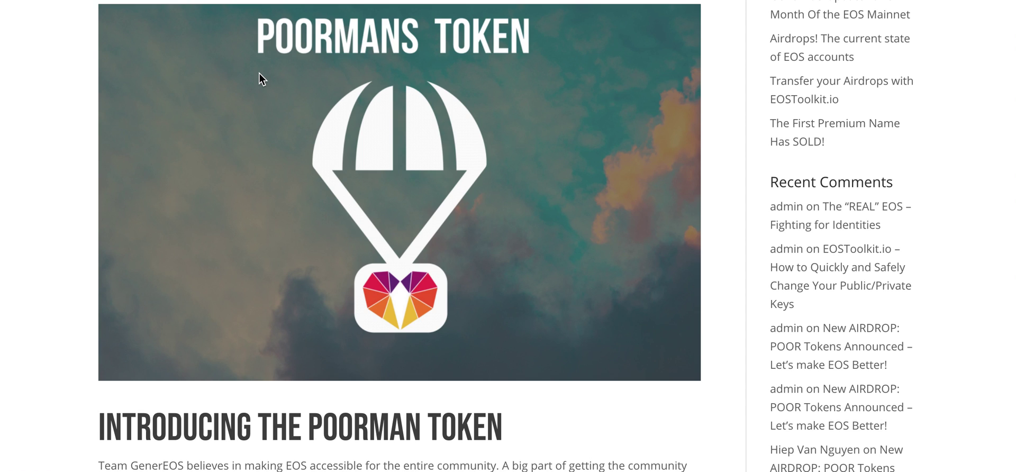
{"action": "scroll", "coordinate": [260, 73], "scroll_direction": "down", "scroll_amount": 3}
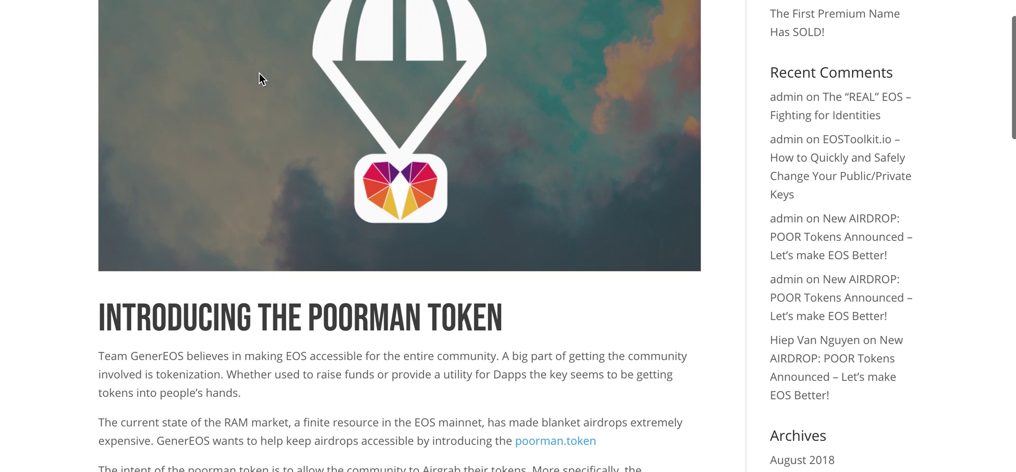
{"action": "scroll", "coordinate": [259, 78], "scroll_direction": "down", "scroll_amount": 3}
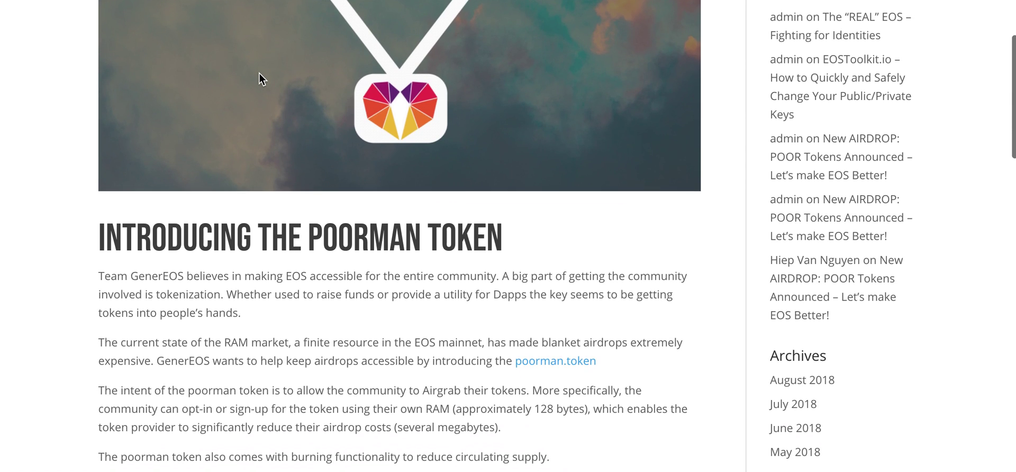
{"action": "scroll", "coordinate": [259, 73], "scroll_direction": "down", "scroll_amount": 2}
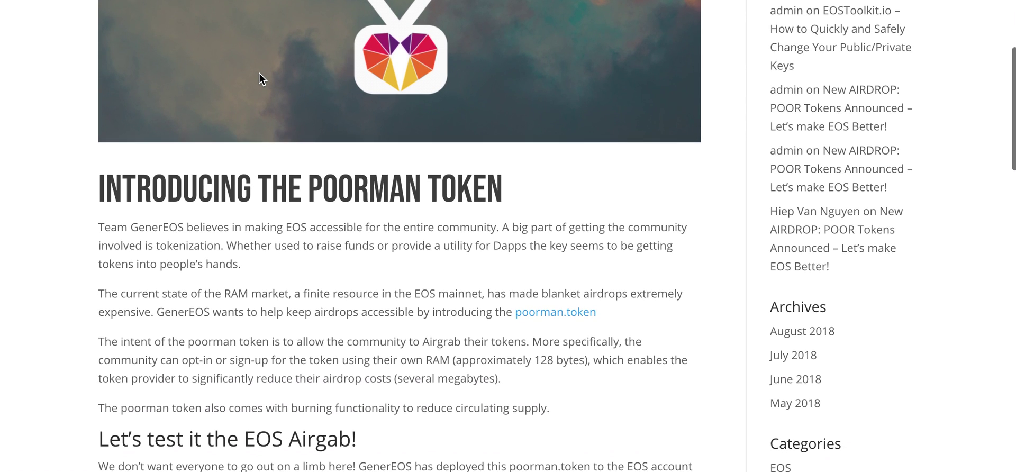
{"action": "scroll", "coordinate": [260, 78], "scroll_direction": "down", "scroll_amount": 1}
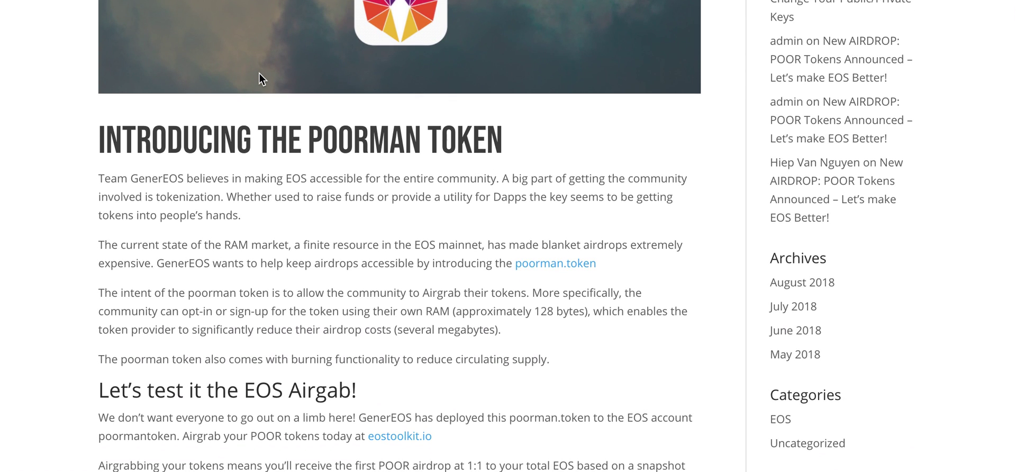
{"action": "scroll", "coordinate": [259, 78], "scroll_direction": "up", "scroll_amount": 3}
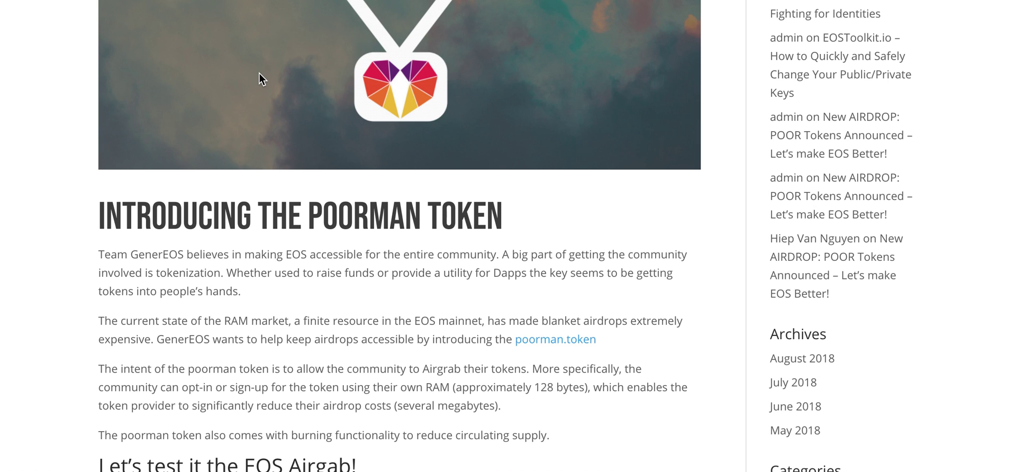
{"action": "scroll", "coordinate": [260, 79], "scroll_direction": "down", "scroll_amount": 4}
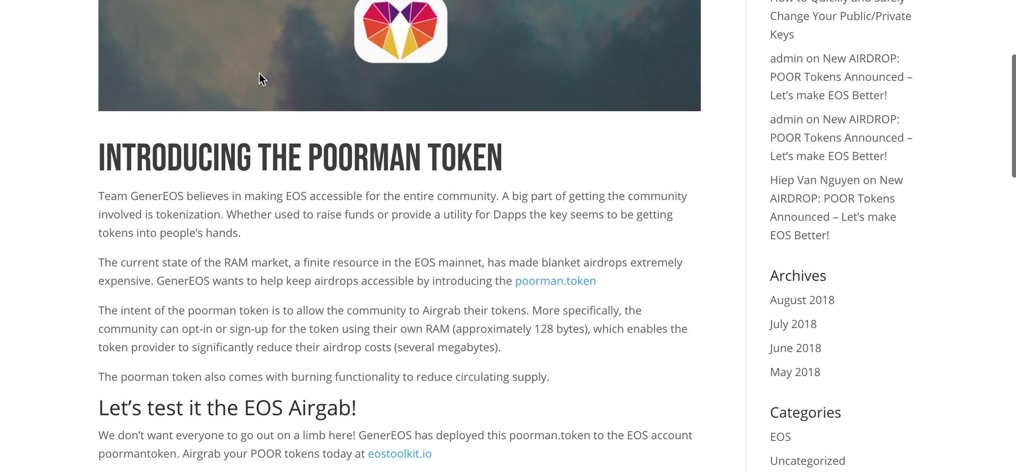
{"action": "scroll", "coordinate": [259, 74], "scroll_direction": "down", "scroll_amount": 2}
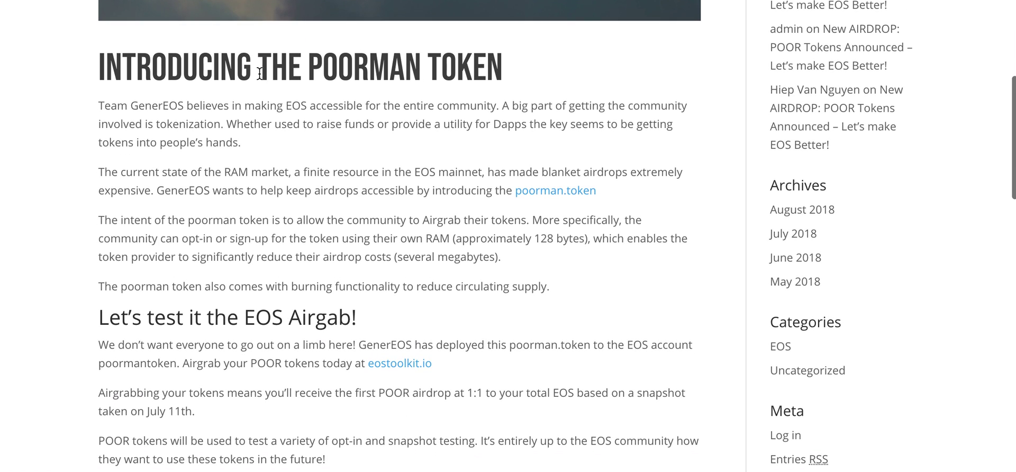
{"action": "scroll", "coordinate": [259, 73], "scroll_direction": "down", "scroll_amount": 1}
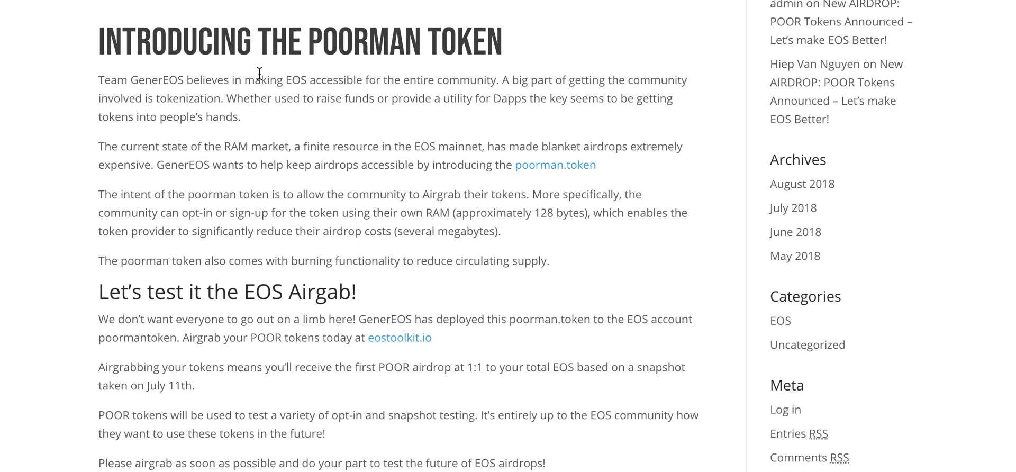
{"action": "scroll", "coordinate": [260, 73], "scroll_direction": "down", "scroll_amount": 1}
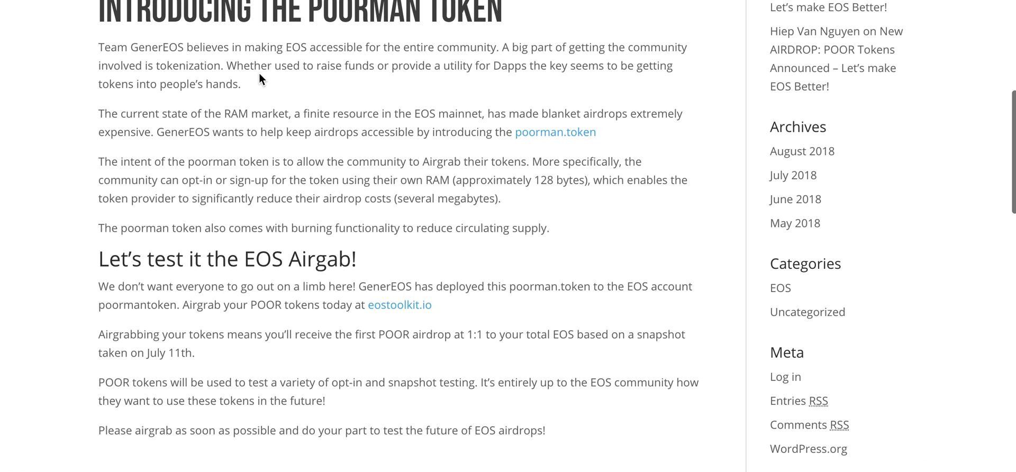
{"action": "scroll", "coordinate": [259, 73], "scroll_direction": "up", "scroll_amount": 1}
{"action": "scroll", "coordinate": [260, 73], "scroll_direction": "up", "scroll_amount": 1}
{"action": "scroll", "coordinate": [260, 73], "scroll_direction": "down", "scroll_amount": 1}
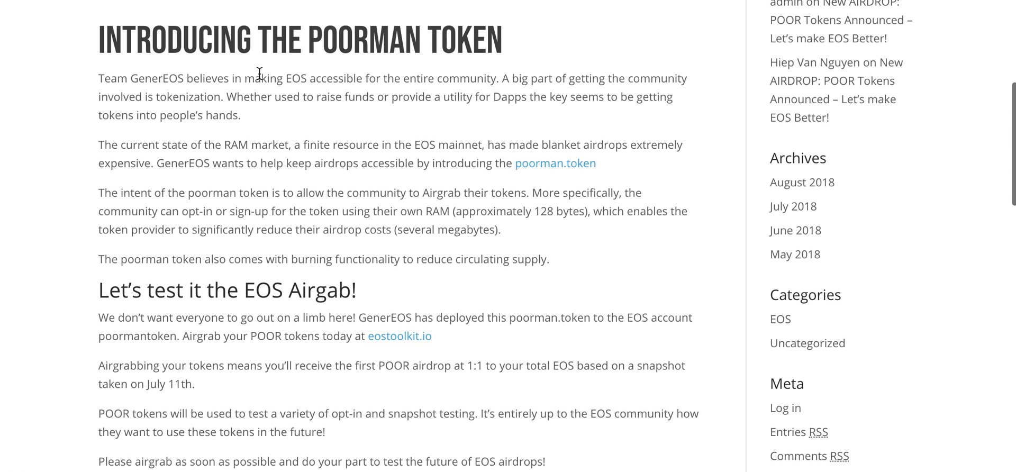
{"action": "scroll", "coordinate": [259, 73], "scroll_direction": "down", "scroll_amount": 2}
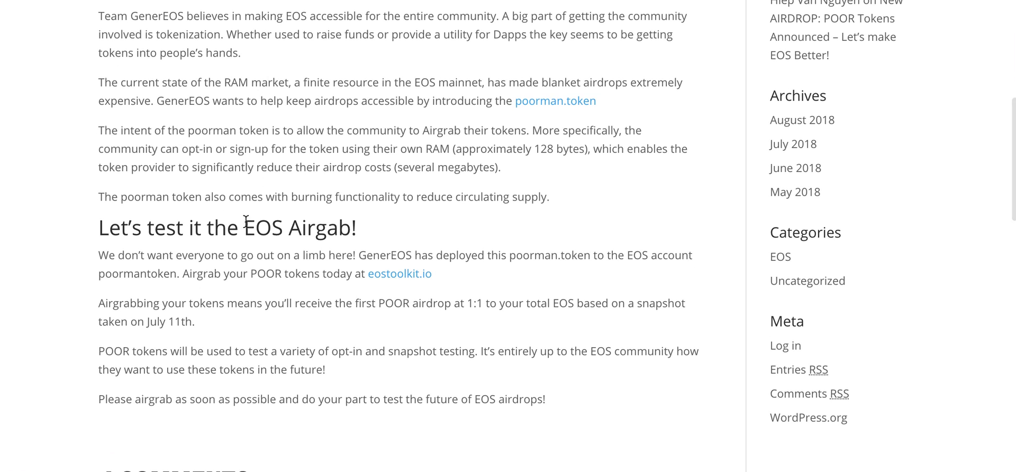
Highlight "EOS Airgab" in the test section's heading and review the surrounding explanation of airgrabbing POOR tokens.
{"action": "left_click", "coordinate": [257, 234]}
{"action": "left_click_drag", "start_coordinate": [256, 234], "coordinate": [364, 230]}
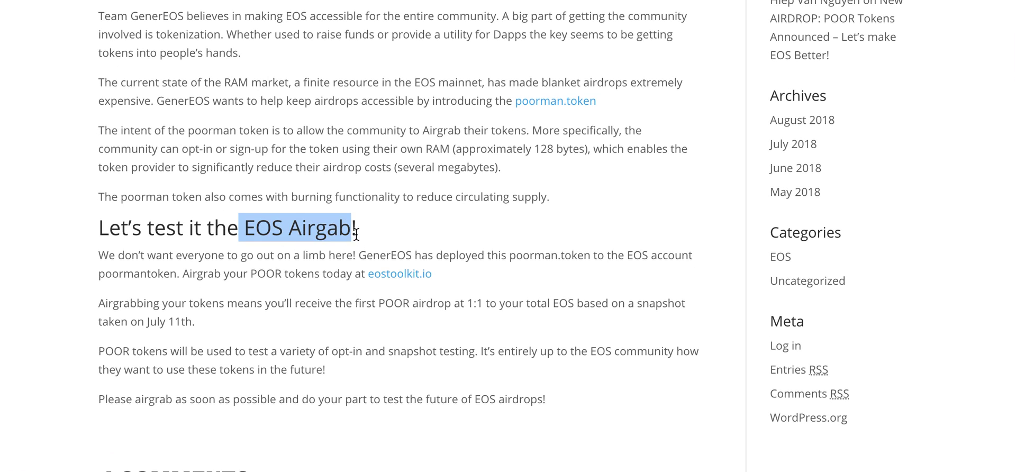
{"action": "left_click", "coordinate": [374, 231]}
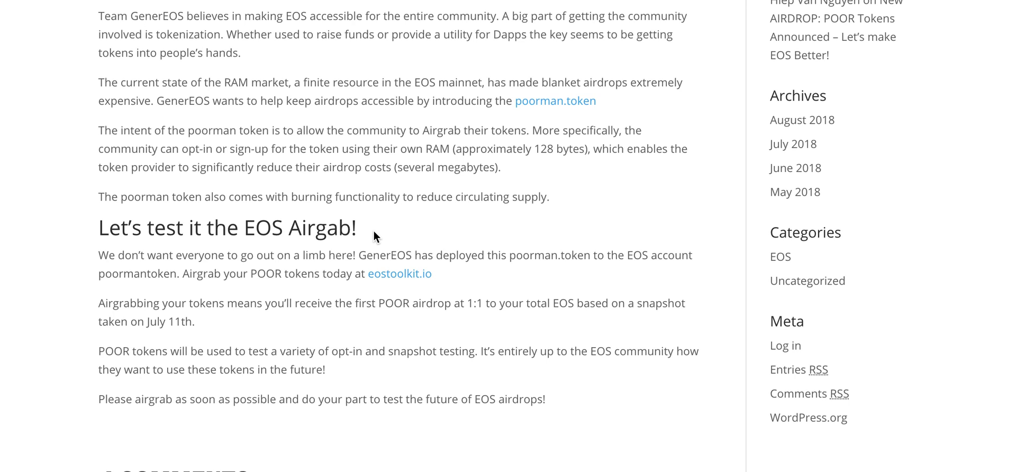
{"action": "scroll", "coordinate": [227, 148], "scroll_direction": "up", "scroll_amount": 1}
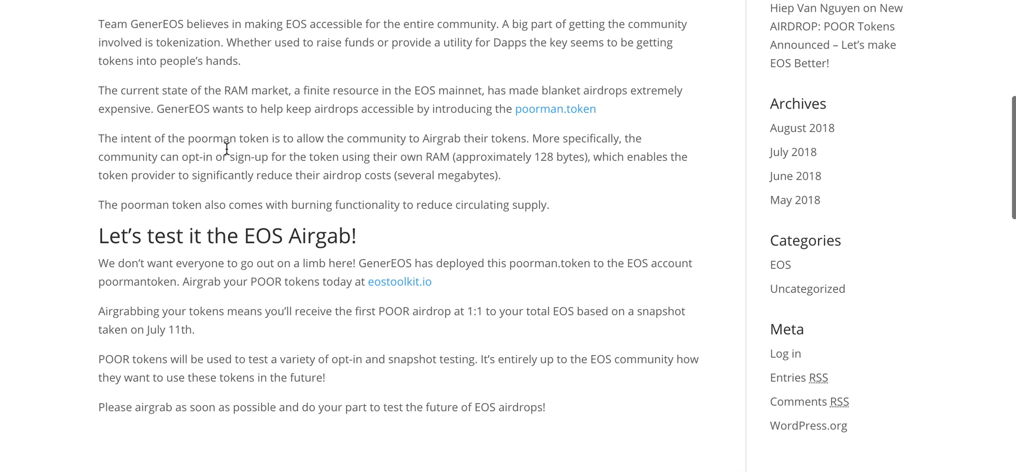
{"action": "scroll", "coordinate": [227, 148], "scroll_direction": "up", "scroll_amount": 1}
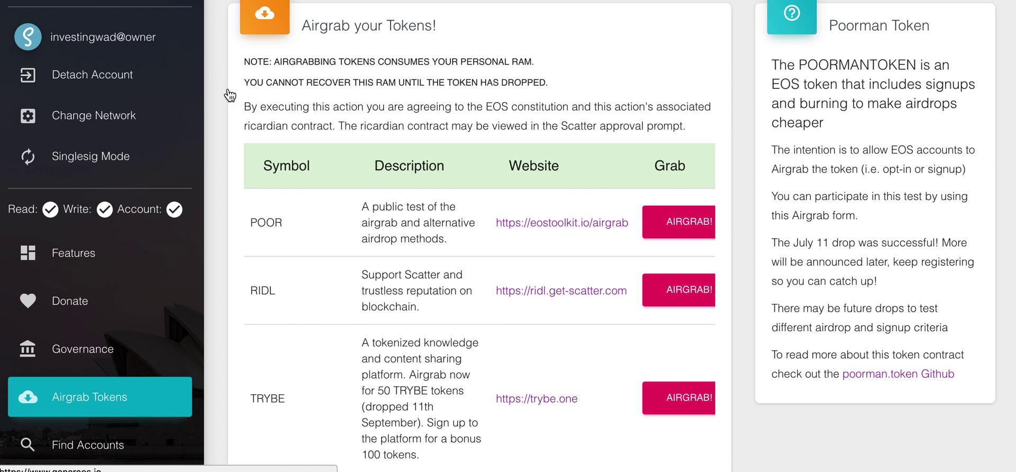
Switch to EOSToolkit's Airgrab Tokens page and review the RAM notes above the token table.
{"action": "scroll", "coordinate": [236, 106], "scroll_direction": "down", "scroll_amount": 1}
{"action": "scroll", "coordinate": [236, 106], "scroll_direction": "down", "scroll_amount": 1}
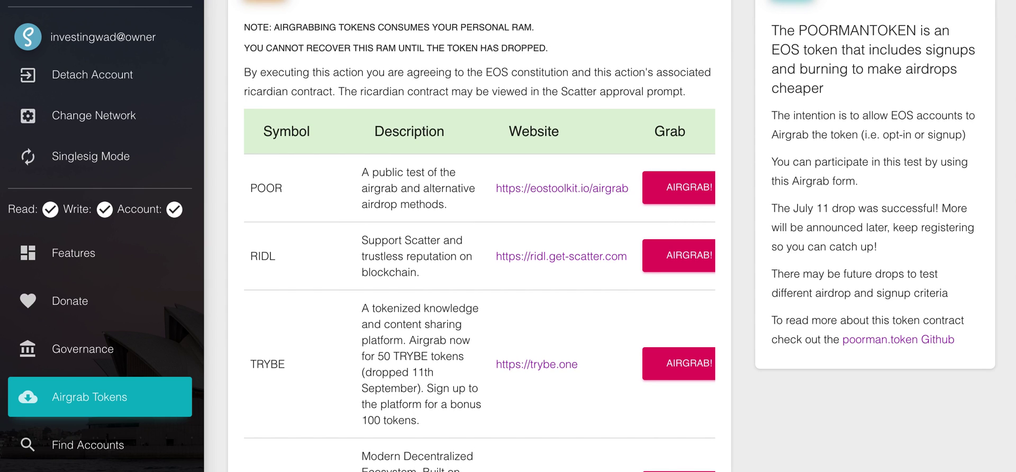
{"action": "scroll", "coordinate": [236, 106], "scroll_direction": "up", "scroll_amount": 1}
{"action": "scroll", "coordinate": [238, 159], "scroll_direction": "up", "scroll_amount": 1}
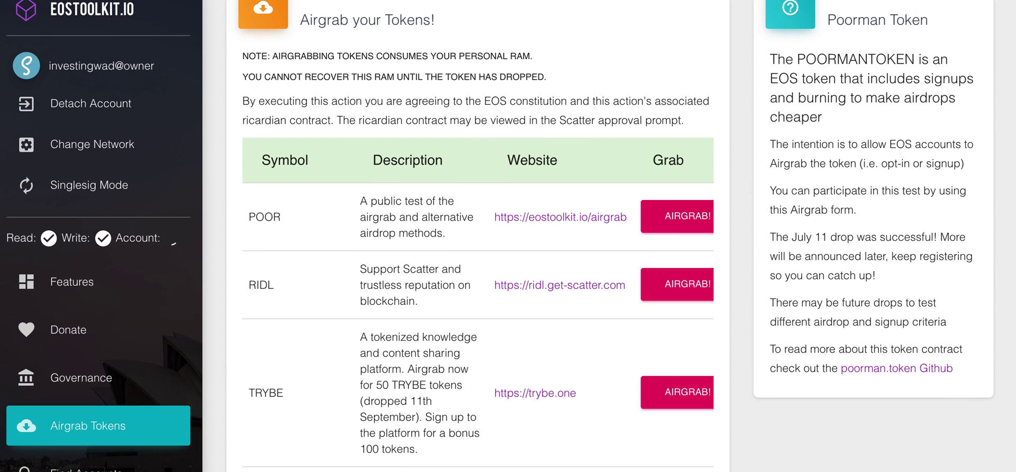
{"action": "right_click", "coordinate": [237, 93]}
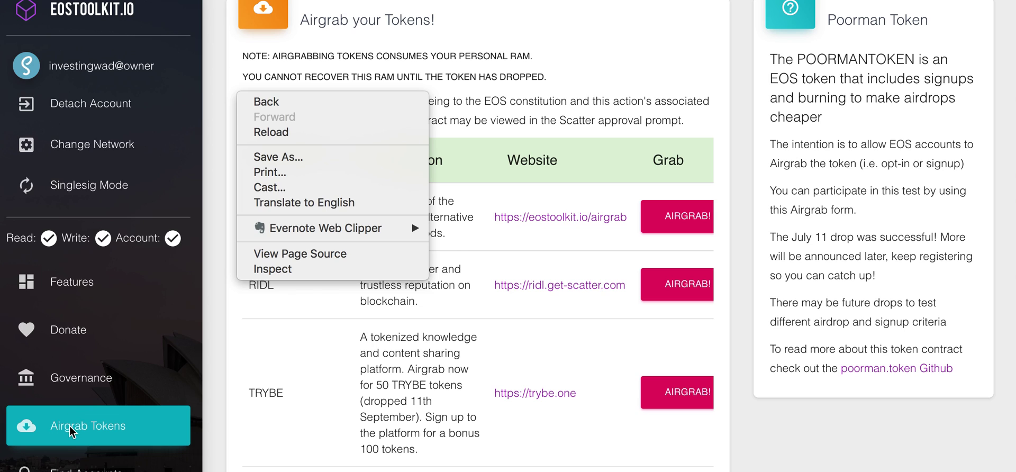
{"action": "left_click", "coordinate": [168, 357]}
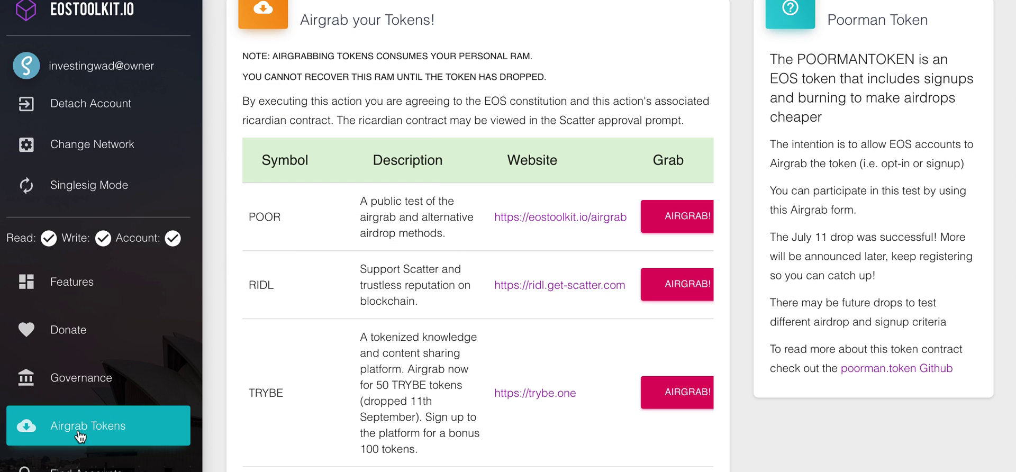
Examine the POOR, RIDL, TRYBE and WIZZ entries in the airgrab table, including their descriptions, websites and grab options.
{"action": "scroll", "coordinate": [212, 296], "scroll_direction": "down", "scroll_amount": 1}
{"action": "scroll", "coordinate": [212, 290], "scroll_direction": "down", "scroll_amount": 3}
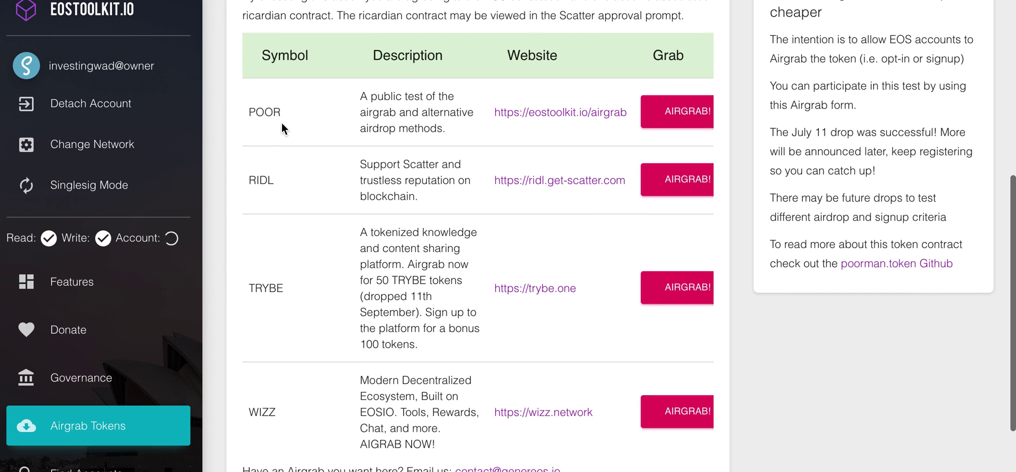
{"action": "scroll", "coordinate": [269, 111], "scroll_direction": "down", "scroll_amount": 1}
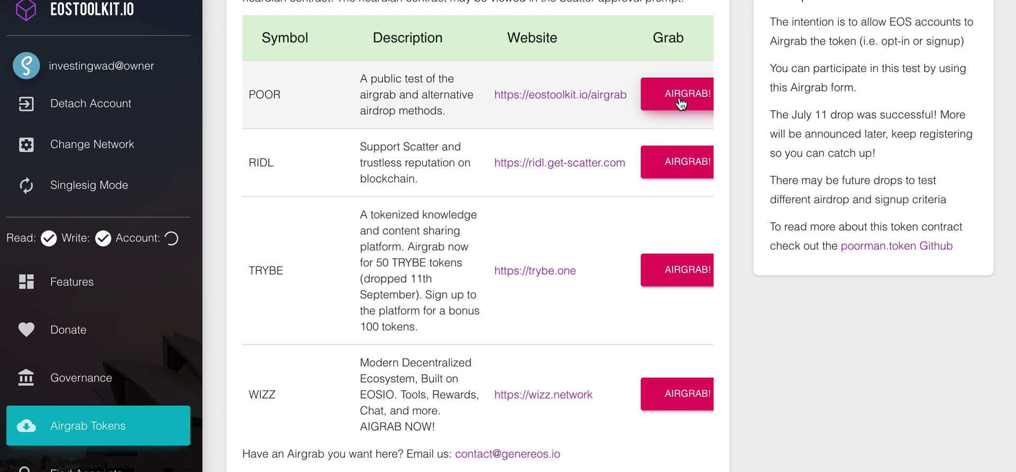
{"action": "scroll", "coordinate": [521, 202], "scroll_direction": "down", "scroll_amount": 1}
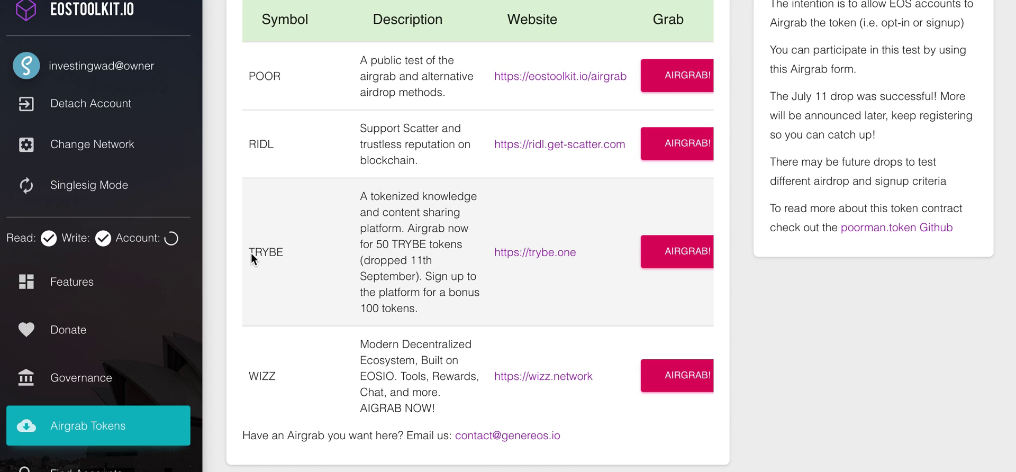
{"action": "left_click_drag", "start_coordinate": [249, 251], "coordinate": [284, 250]}
{"action": "left_click", "coordinate": [300, 251]}
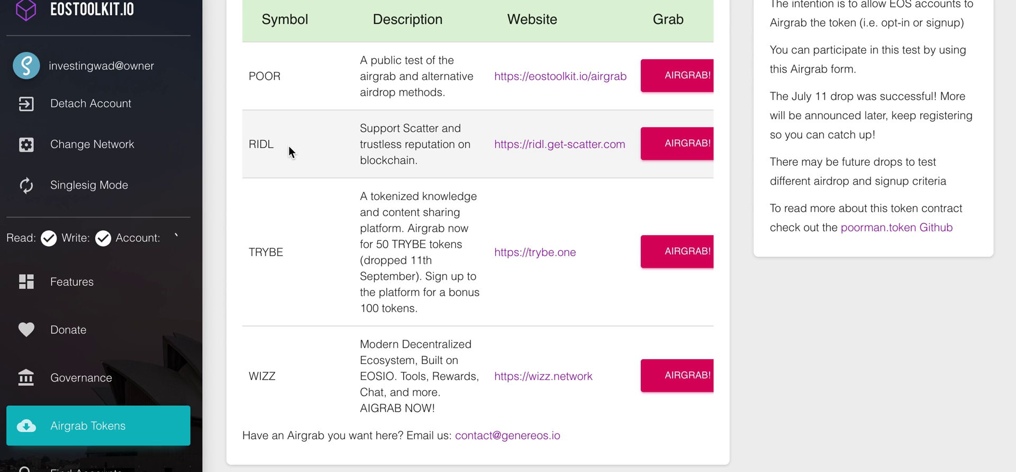
{"action": "scroll", "coordinate": [338, 275], "scroll_direction": "down", "scroll_amount": 1}
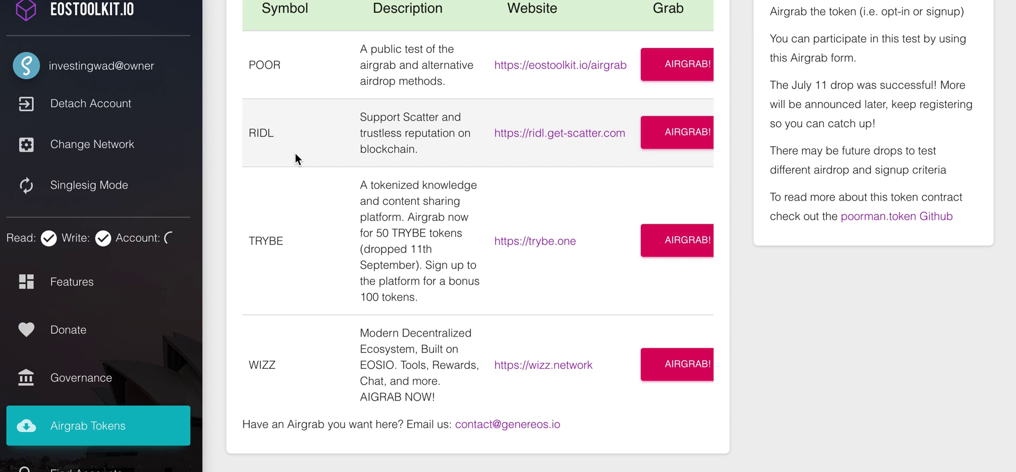
{"action": "scroll", "coordinate": [295, 153], "scroll_direction": "up", "scroll_amount": 1}
{"action": "scroll", "coordinate": [295, 154], "scroll_direction": "down", "scroll_amount": 2}
{"action": "scroll", "coordinate": [295, 153], "scroll_direction": "down", "scroll_amount": 1}
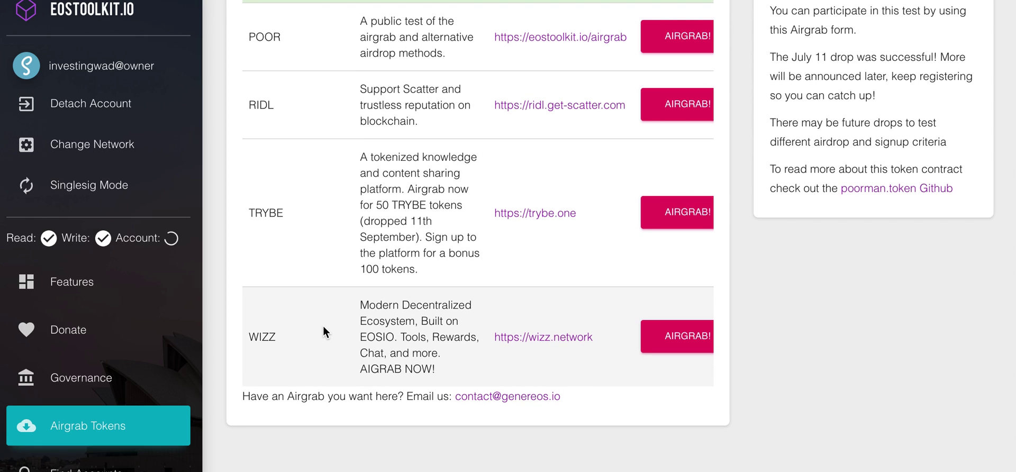
{"action": "scroll", "coordinate": [323, 331], "scroll_direction": "up", "scroll_amount": 1}
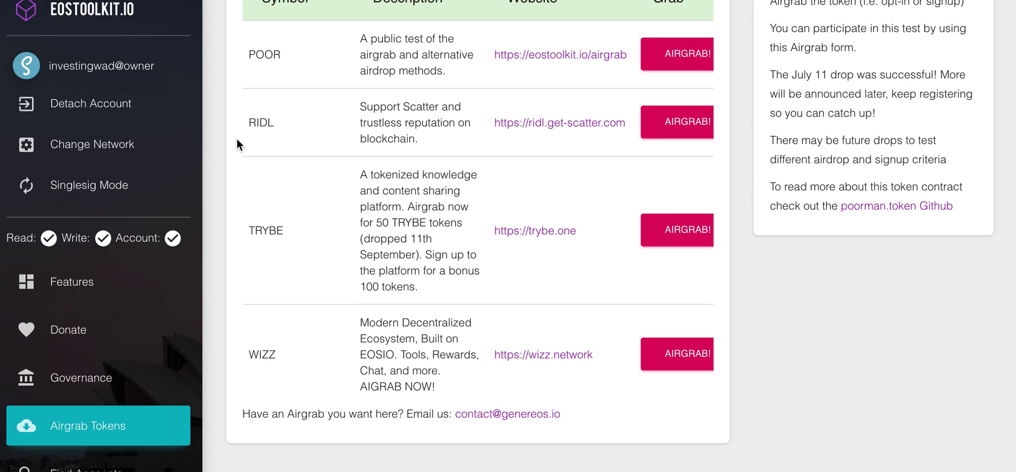
{"action": "scroll", "coordinate": [237, 138], "scroll_direction": "up", "scroll_amount": 1}
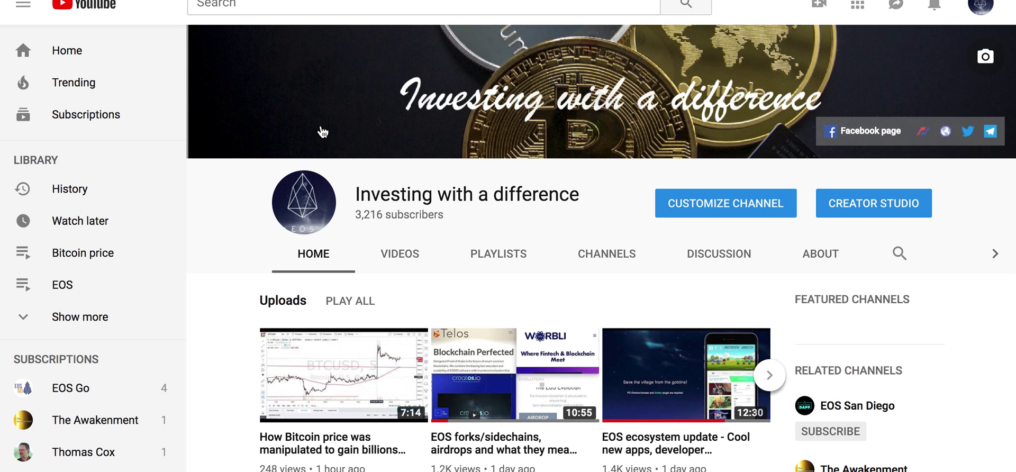
Switch to the "Investing with a difference" YouTube channel and find the EOS forks/sidechains and airdrops video among its uploads.
{"action": "scroll", "coordinate": [399, 215], "scroll_direction": "down", "scroll_amount": 2}
{"action": "scroll", "coordinate": [400, 214], "scroll_direction": "down", "scroll_amount": 1}
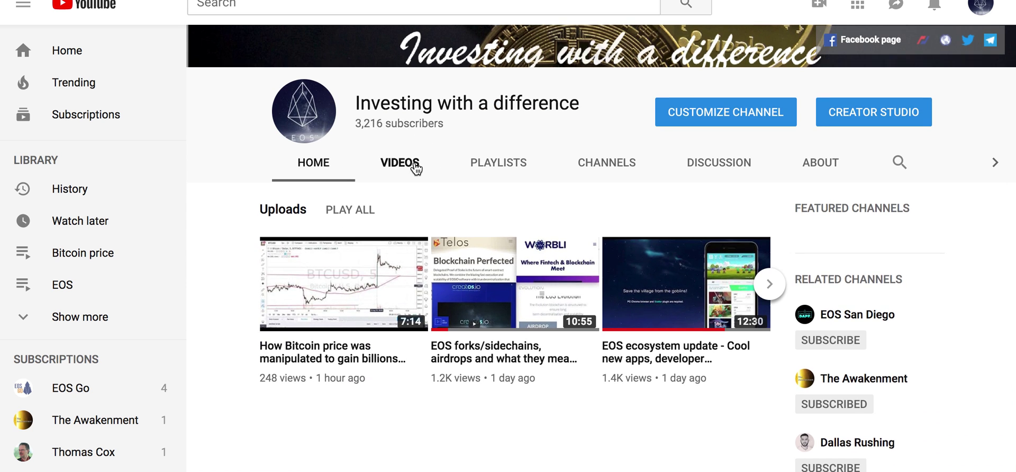
{"action": "scroll", "coordinate": [416, 167], "scroll_direction": "down", "scroll_amount": 2}
{"action": "left_click", "coordinate": [415, 167]}
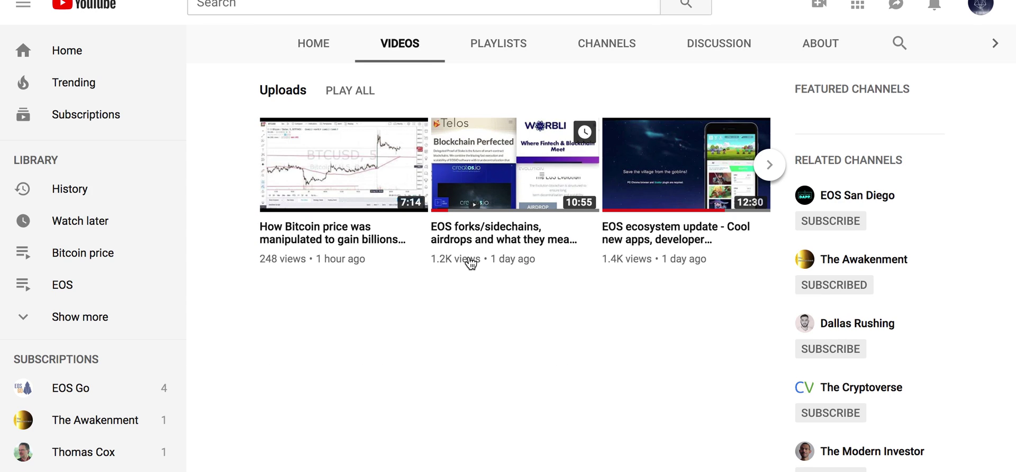
{"action": "scroll", "coordinate": [470, 262], "scroll_direction": "down", "scroll_amount": 1}
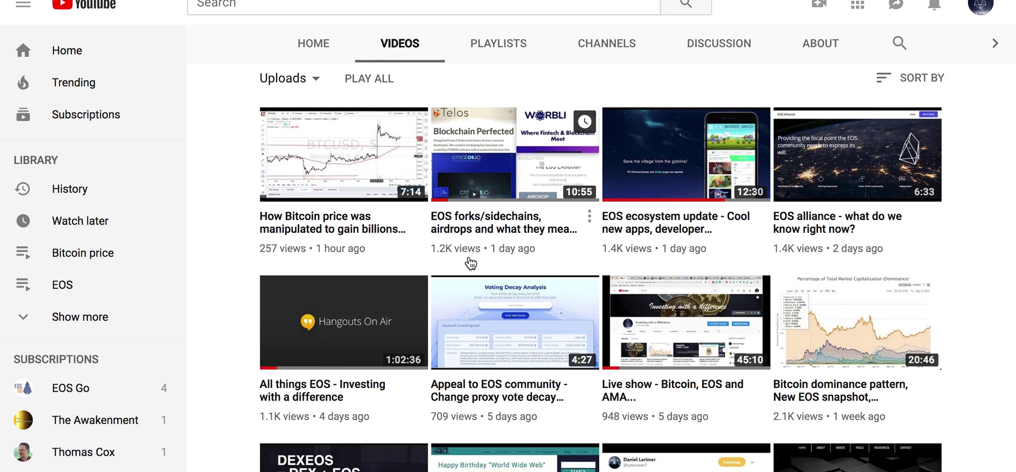
{"action": "scroll", "coordinate": [469, 259], "scroll_direction": "up", "scroll_amount": 1}
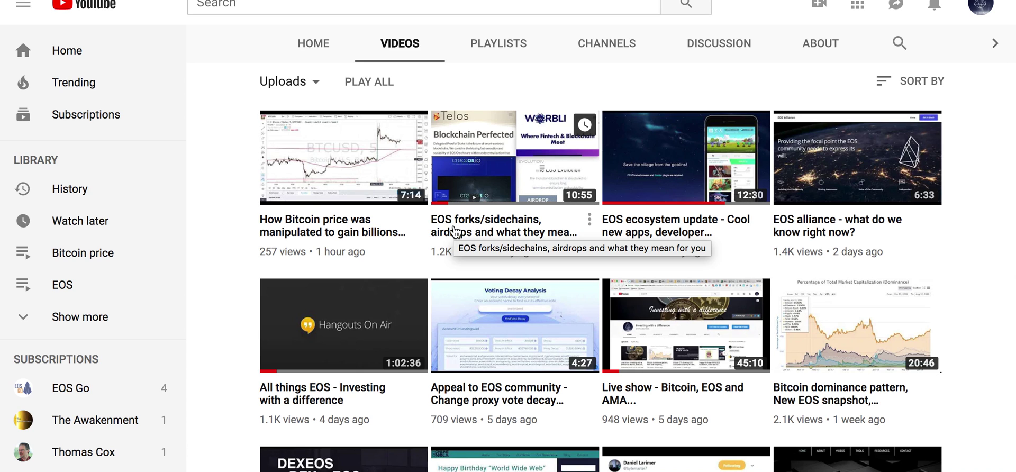
Switch back to EOSToolkit's Airgrab Tokens page and review the RAM notes, the airgrab table and the Poorman Token explanation.
{"action": "scroll", "coordinate": [454, 231], "scroll_direction": "down", "scroll_amount": 1}
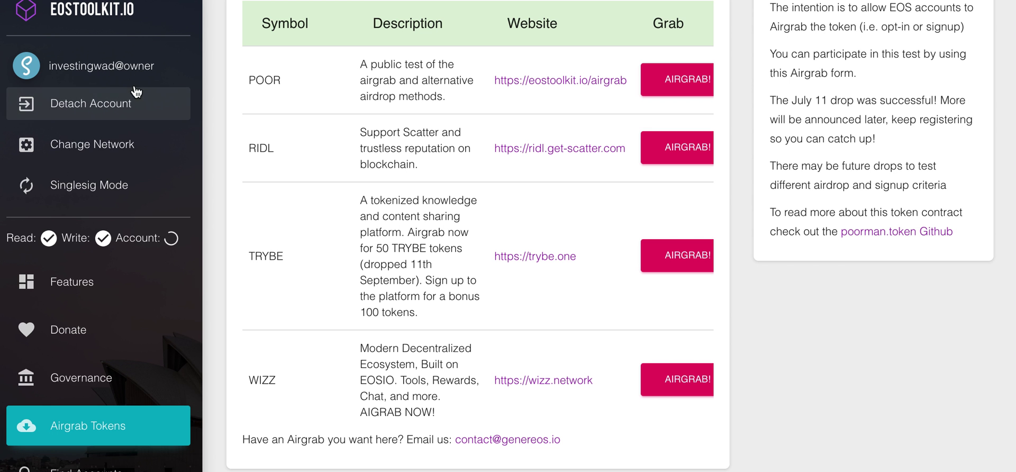
{"action": "scroll", "coordinate": [177, 121], "scroll_direction": "down", "scroll_amount": 1}
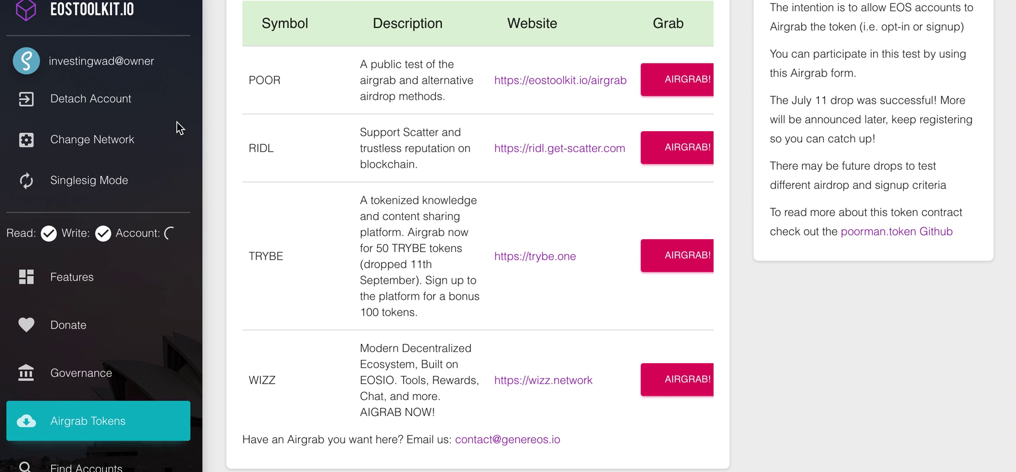
{"action": "scroll", "coordinate": [177, 123], "scroll_direction": "up", "scroll_amount": 1}
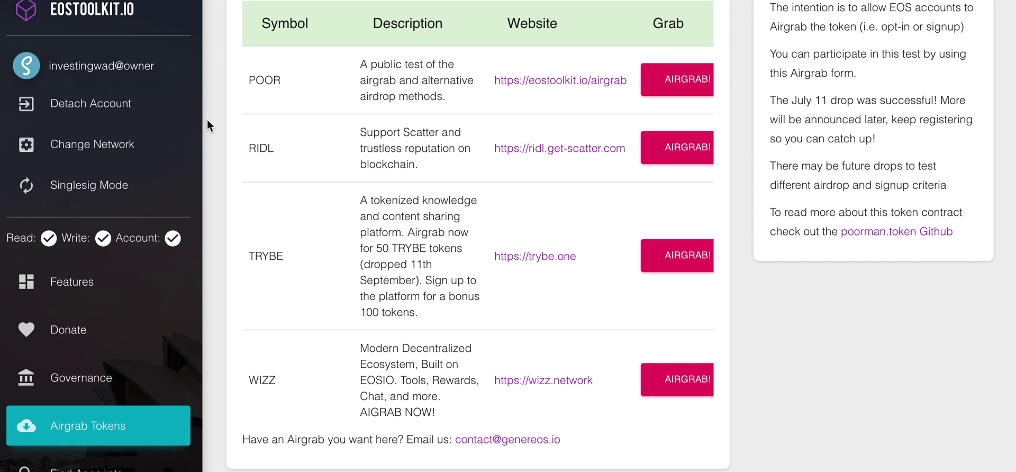
{"action": "scroll", "coordinate": [208, 119], "scroll_direction": "up", "scroll_amount": 1}
{"action": "scroll", "coordinate": [207, 119], "scroll_direction": "up", "scroll_amount": 2}
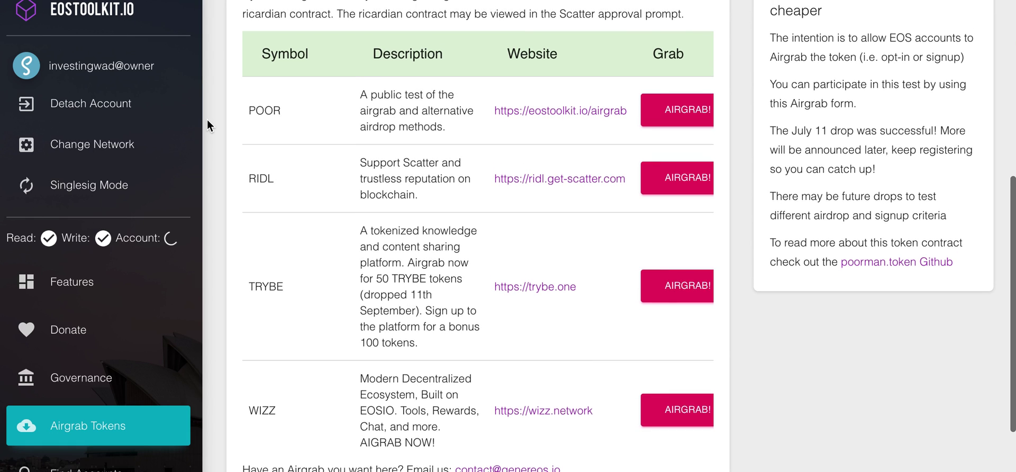
{"action": "scroll", "coordinate": [207, 119], "scroll_direction": "up", "scroll_amount": 2}
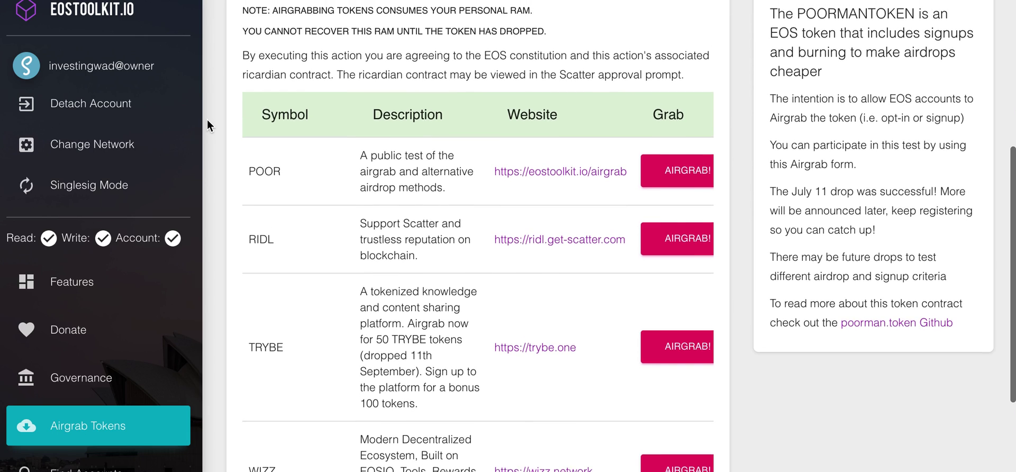
{"action": "scroll", "coordinate": [208, 121], "scroll_direction": "up", "scroll_amount": 2}
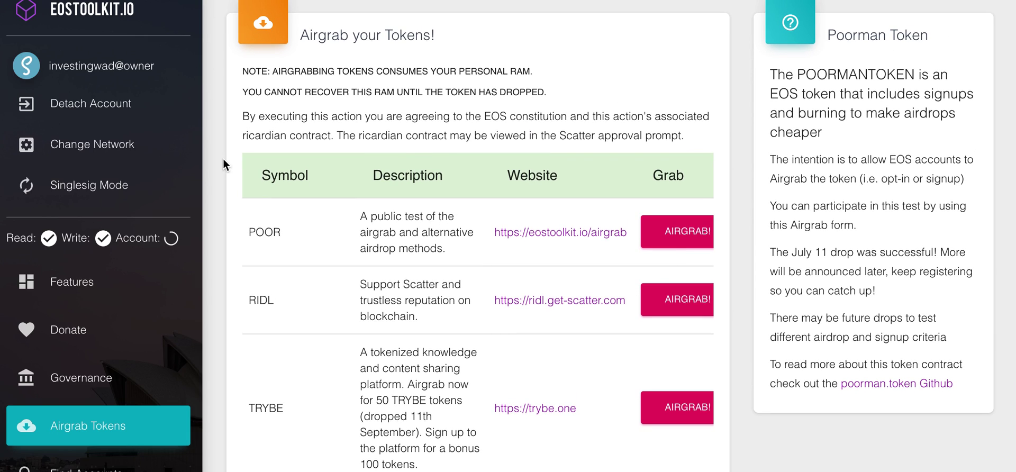
{"action": "scroll", "coordinate": [274, 213], "scroll_direction": "down", "scroll_amount": 4}
{"action": "scroll", "coordinate": [272, 208], "scroll_direction": "down", "scroll_amount": 3}
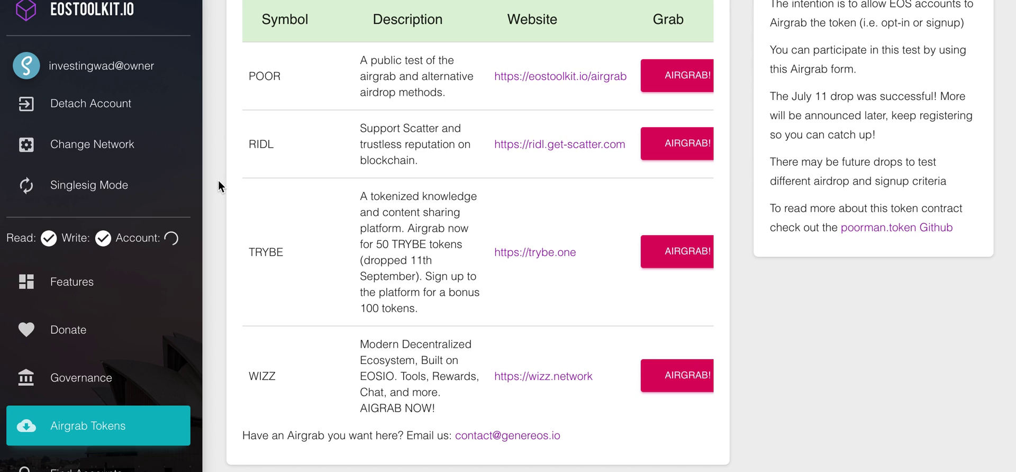
Return to the "Investing with a difference" YouTube channel and bring its channel banner and header into view.
{"action": "scroll", "coordinate": [218, 180], "scroll_direction": "down", "scroll_amount": 1}
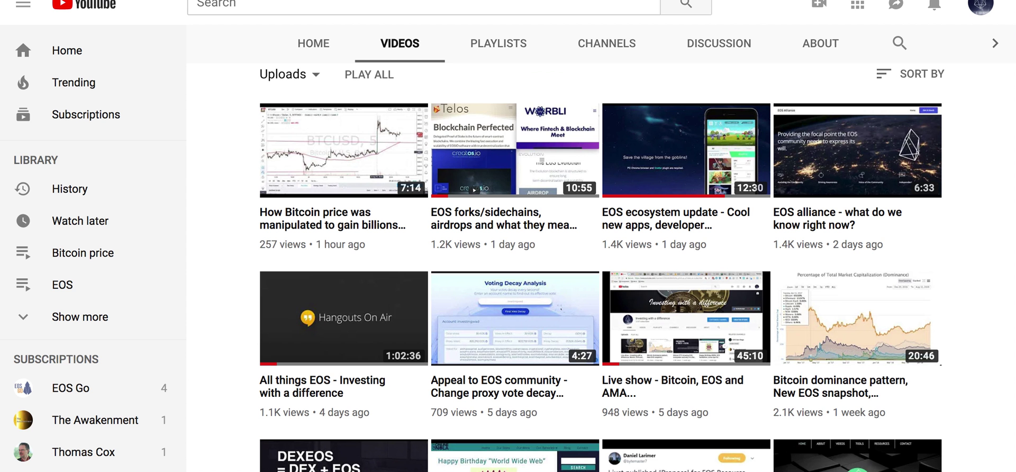
{"action": "scroll", "coordinate": [404, 121], "scroll_direction": "up", "scroll_amount": 4}
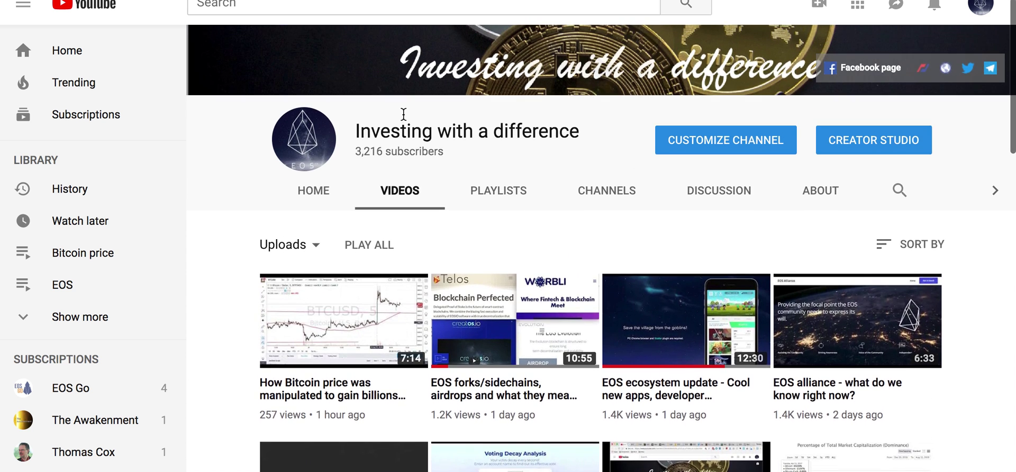